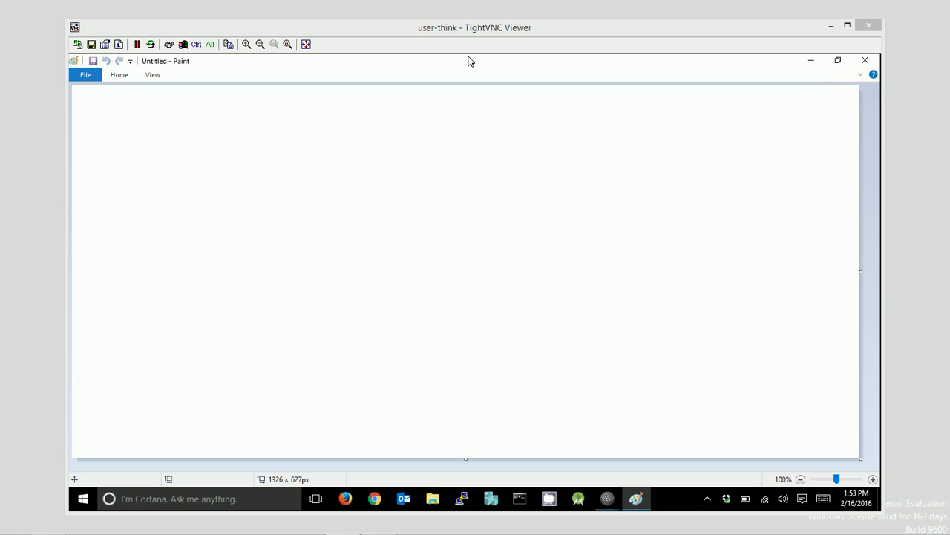
Step: Handwrite the class letters A, B, C, D and E in a column along the canvas's left edge
{"action": "mouse_move", "coordinate": [88, 142]}
{"action": "left_mouse_down"}
{"action": "mouse_move", "coordinate": [116, 138]}
{"action": "mouse_move", "coordinate": [113, 126]}
{"action": "left_mouse_up"}
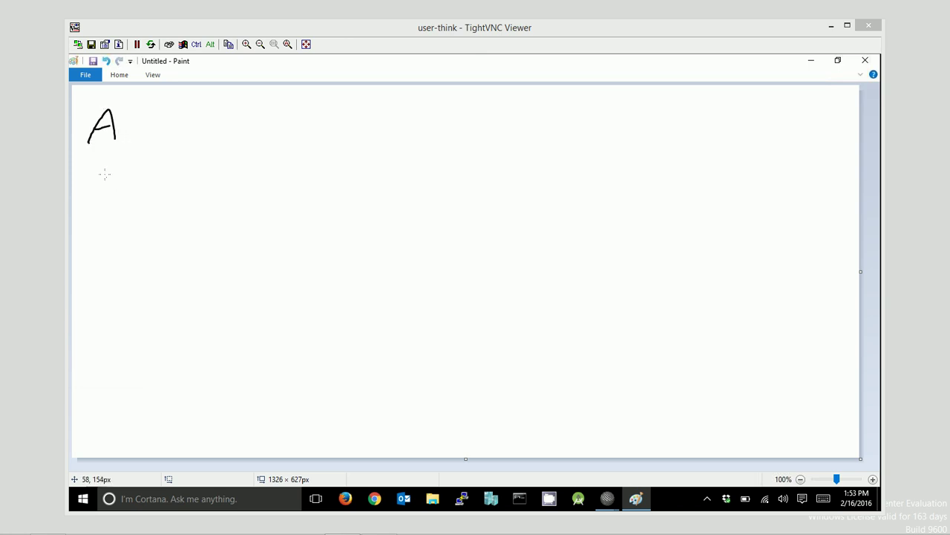
{"action": "left_click_drag", "start_coordinate": [95, 169], "coordinate": [95, 192]}
{"action": "mouse_move", "coordinate": [95, 168]}
{"action": "left_mouse_down"}
{"action": "mouse_move", "coordinate": [102, 216]}
{"action": "mouse_move", "coordinate": [117, 232]}
{"action": "left_mouse_up"}
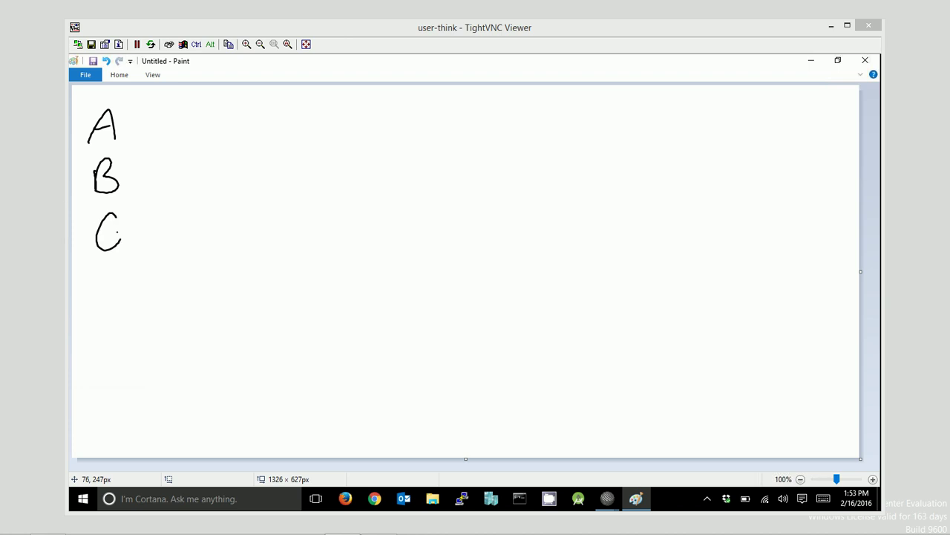
{"action": "left_click_drag", "start_coordinate": [94, 272], "coordinate": [94, 300]}
{"action": "mouse_move", "coordinate": [95, 272]}
{"action": "left_mouse_down"}
{"action": "mouse_move", "coordinate": [107, 276]}
{"action": "mouse_move", "coordinate": [95, 300]}
{"action": "mouse_move", "coordinate": [115, 350]}
{"action": "mouse_move", "coordinate": [114, 338]}
{"action": "left_mouse_up"}
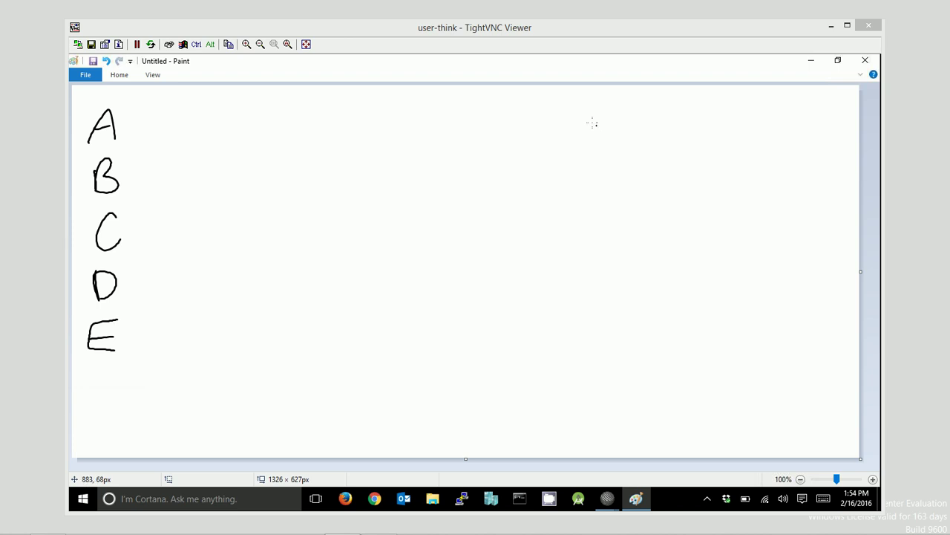
Step: Handwrite the IP address 183.94.122.73 in the upper right of the canvas
{"action": "left_click_drag", "start_coordinate": [585, 106], "coordinate": [582, 131]}
{"action": "mouse_move", "coordinate": [590, 108]}
{"action": "left_mouse_down"}
{"action": "mouse_move", "coordinate": [592, 132]}
{"action": "mouse_move", "coordinate": [618, 119]}
{"action": "mouse_move", "coordinate": [610, 130]}
{"action": "mouse_move", "coordinate": [663, 119]}
{"action": "left_mouse_up"}
{"action": "left_click", "coordinate": [628, 128]}
{"action": "mouse_move", "coordinate": [661, 107]}
{"action": "left_mouse_down"}
{"action": "mouse_move", "coordinate": [660, 129]}
{"action": "mouse_move", "coordinate": [757, 129]}
{"action": "left_mouse_up"}
{"action": "left_click", "coordinate": [729, 125]}
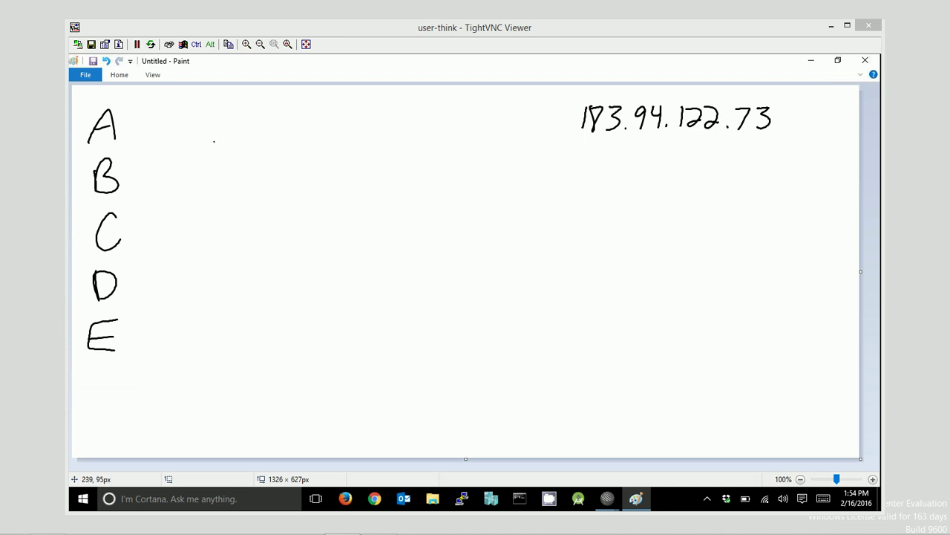
Step: Draw a large circle below the IP address, split it with a vertical line, and label the halves 0 and 1
{"action": "mouse_move", "coordinate": [767, 213]}
{"action": "left_mouse_down"}
{"action": "mouse_move", "coordinate": [747, 200]}
{"action": "mouse_move", "coordinate": [696, 355]}
{"action": "mouse_move", "coordinate": [798, 249]}
{"action": "mouse_move", "coordinate": [766, 210]}
{"action": "left_mouse_up"}
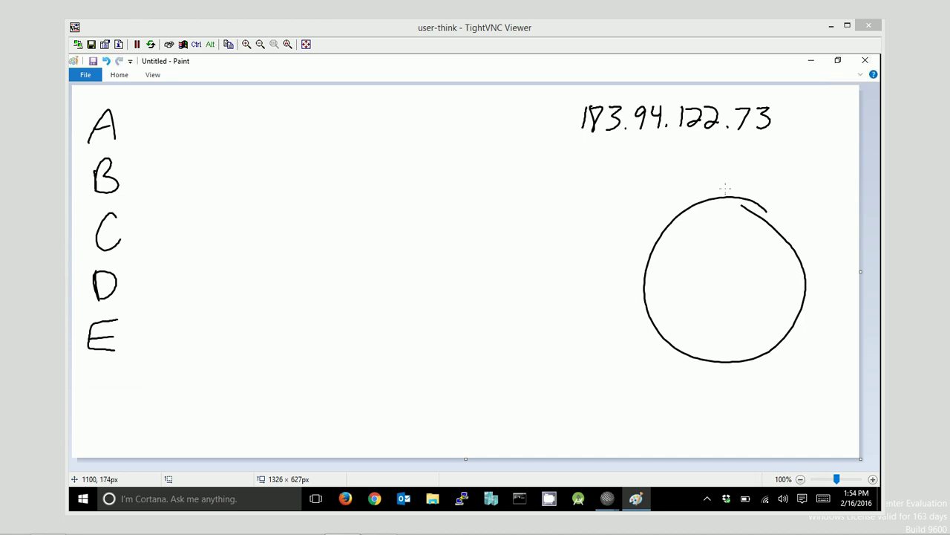
{"action": "left_click_drag", "start_coordinate": [723, 185], "coordinate": [726, 391]}
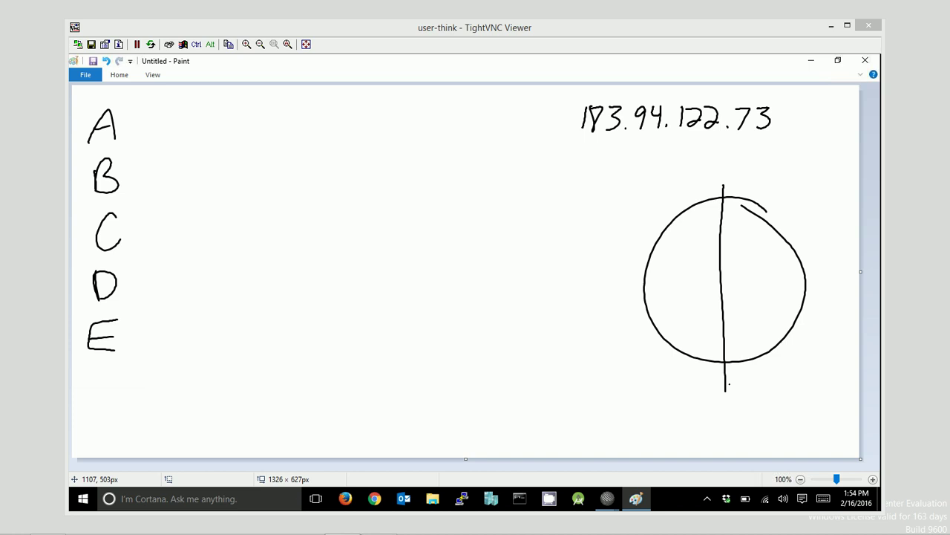
{"action": "mouse_move", "coordinate": [695, 225]}
{"action": "left_mouse_down"}
{"action": "mouse_move", "coordinate": [694, 242]}
{"action": "mouse_move", "coordinate": [696, 225]}
{"action": "left_mouse_up"}
{"action": "left_click_drag", "start_coordinate": [736, 221], "coordinate": [735, 240]}
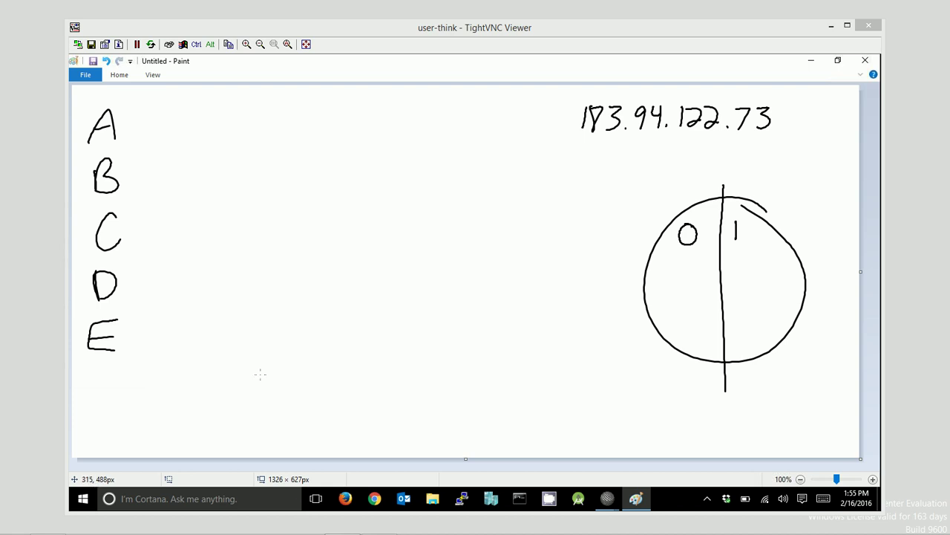
Step: Draw an octet row below the letters, with a leading 0 followed by seven blank bit positions
{"action": "left_click_drag", "start_coordinate": [250, 372], "coordinate": [331, 394]}
{"action": "left_click_drag", "start_coordinate": [351, 394], "coordinate": [376, 393]}
{"action": "left_click_drag", "start_coordinate": [391, 396], "coordinate": [465, 393]}
{"action": "left_click_drag", "start_coordinate": [484, 395], "coordinate": [503, 394]}
{"action": "left_click_drag", "start_coordinate": [529, 391], "coordinate": [564, 393]}
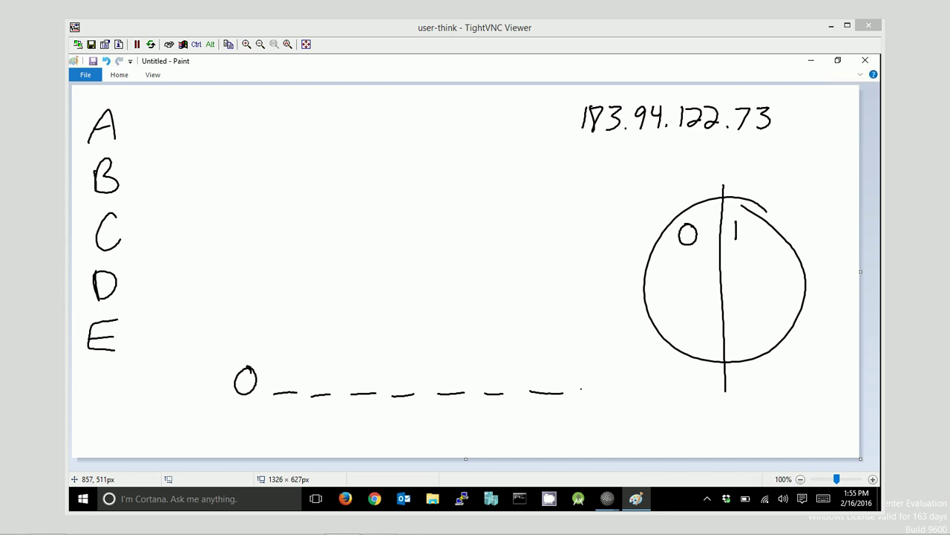
Step: Draw a second octet row beneath the first, with a leading 1 followed by seven blank bit positions
{"action": "left_click_drag", "start_coordinate": [244, 410], "coordinate": [245, 433]}
{"action": "left_click_drag", "start_coordinate": [272, 433], "coordinate": [329, 431]}
{"action": "left_click_drag", "start_coordinate": [348, 433], "coordinate": [371, 433]}
{"action": "left_click_drag", "start_coordinate": [392, 432], "coordinate": [449, 432]}
{"action": "left_click_drag", "start_coordinate": [473, 431], "coordinate": [528, 430]}
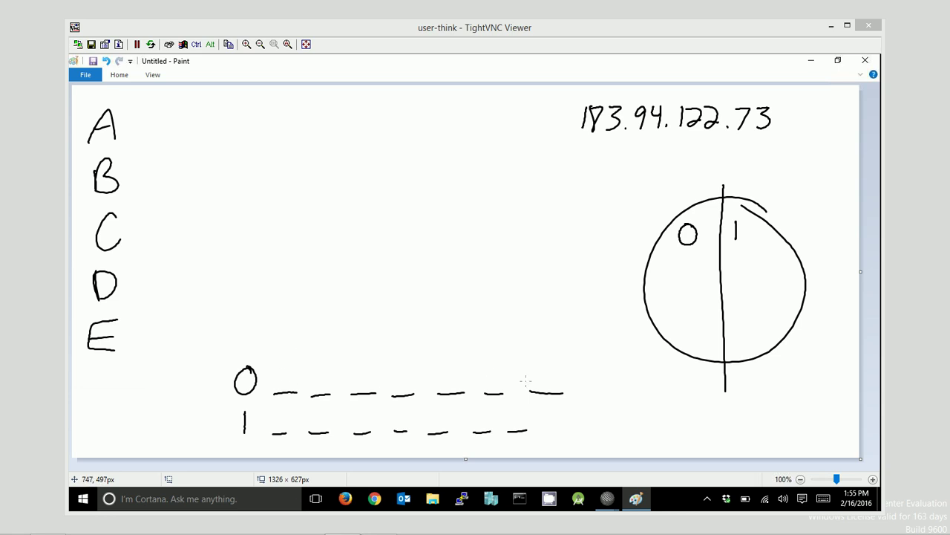
Step: Fill the upper octet row's seven blanks with 1s and write the range 0-127 beside A
{"action": "mouse_move", "coordinate": [162, 119]}
{"action": "left_mouse_down"}
{"action": "mouse_move", "coordinate": [155, 115]}
{"action": "mouse_move", "coordinate": [167, 112]}
{"action": "left_mouse_up"}
{"action": "mouse_move", "coordinate": [286, 366]}
{"action": "left_mouse_down"}
{"action": "mouse_move", "coordinate": [285, 385]}
{"action": "mouse_move", "coordinate": [321, 389]}
{"action": "left_mouse_up"}
{"action": "mouse_move", "coordinate": [364, 367]}
{"action": "left_mouse_down"}
{"action": "mouse_move", "coordinate": [363, 391]}
{"action": "mouse_move", "coordinate": [403, 391]}
{"action": "left_mouse_up"}
{"action": "left_click_drag", "start_coordinate": [450, 369], "coordinate": [449, 391]}
{"action": "left_click_drag", "start_coordinate": [492, 363], "coordinate": [491, 388]}
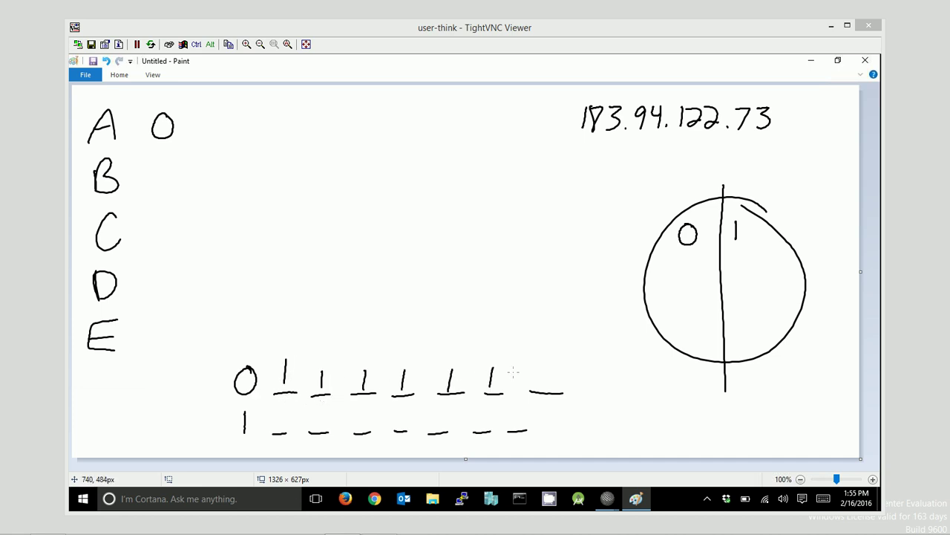
{"action": "left_click_drag", "start_coordinate": [536, 366], "coordinate": [534, 387]}
{"action": "mouse_move", "coordinate": [188, 127]}
{"action": "left_mouse_down"}
{"action": "mouse_move", "coordinate": [208, 138]}
{"action": "mouse_move", "coordinate": [258, 135]}
{"action": "left_mouse_up"}
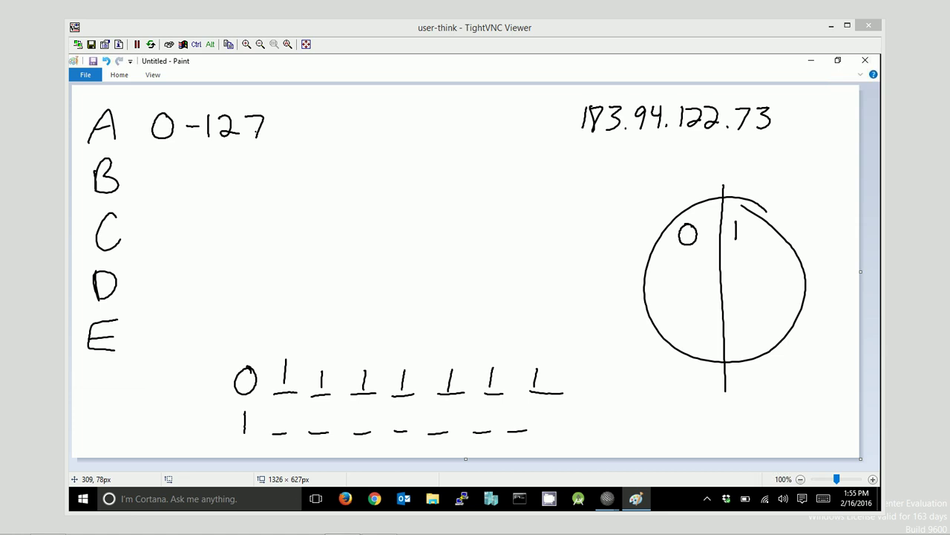
Step: Underline 183 in the IP address and start class B's range by writing "128-" beside B
{"action": "mouse_move", "coordinate": [574, 141]}
{"action": "left_mouse_down"}
{"action": "mouse_move", "coordinate": [610, 140]}
{"action": "mouse_move", "coordinate": [594, 147]}
{"action": "left_mouse_up"}
{"action": "mouse_move", "coordinate": [149, 158]}
{"action": "left_mouse_down"}
{"action": "mouse_move", "coordinate": [149, 182]}
{"action": "mouse_move", "coordinate": [180, 186]}
{"action": "mouse_move", "coordinate": [194, 164]}
{"action": "left_mouse_up"}
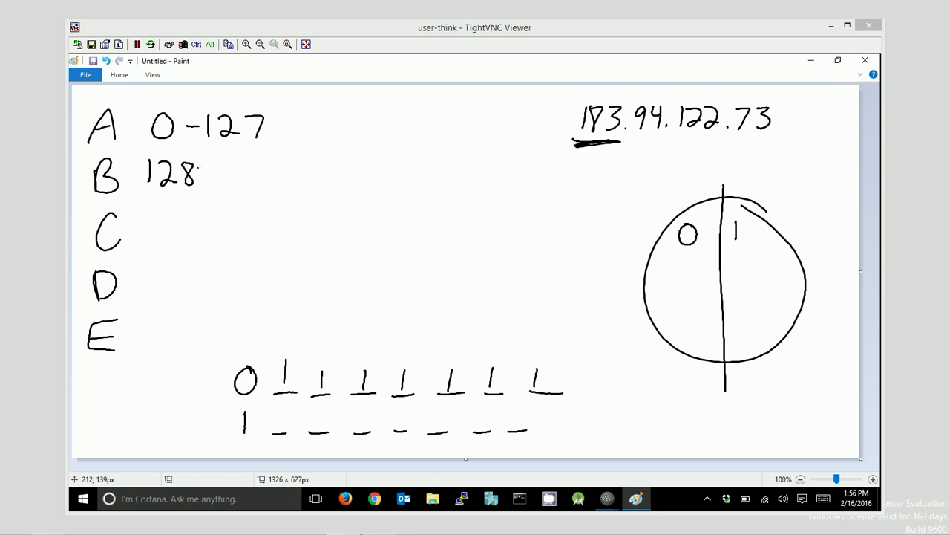
{"action": "left_click_drag", "start_coordinate": [205, 173], "coordinate": [217, 173]}
Step: Write 0 as the lower row's second bit, halve the circle's right side, and label its upper quarter 10 B and the left half A
{"action": "left_click_drag", "start_coordinate": [279, 404], "coordinate": [277, 407]}
{"action": "left_click_drag", "start_coordinate": [720, 283], "coordinate": [806, 279]}
{"action": "left_click_drag", "start_coordinate": [747, 221], "coordinate": [748, 263]}
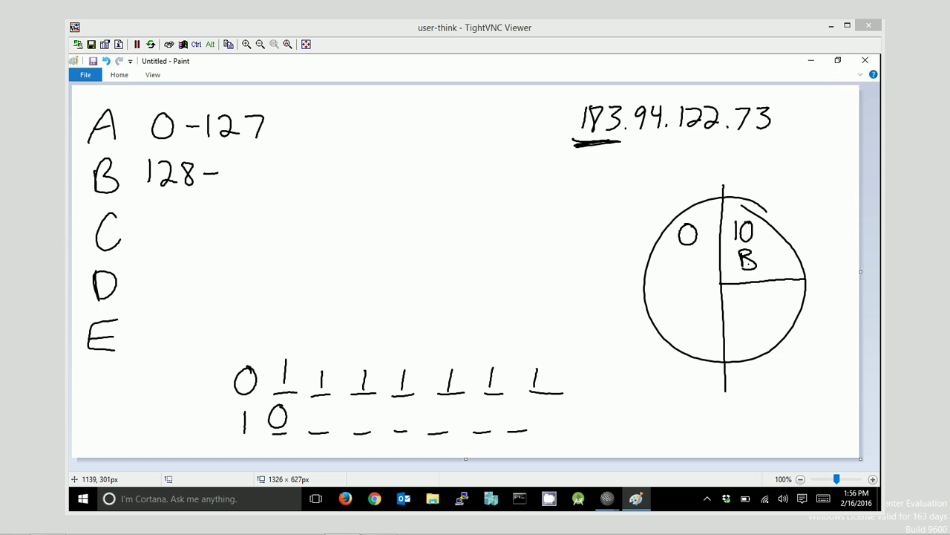
{"action": "mouse_move", "coordinate": [674, 294]}
{"action": "left_mouse_down"}
{"action": "mouse_move", "coordinate": [684, 264]}
{"action": "mouse_move", "coordinate": [695, 294]}
{"action": "left_mouse_up"}
{"action": "left_click_drag", "start_coordinate": [678, 280], "coordinate": [690, 279]}
Step: Fill the lower octet row's remaining blanks with 1s and complete class B's range with 191
{"action": "mouse_move", "coordinate": [322, 410]}
{"action": "left_mouse_down"}
{"action": "mouse_move", "coordinate": [320, 428]}
{"action": "mouse_move", "coordinate": [517, 423]}
{"action": "left_mouse_up"}
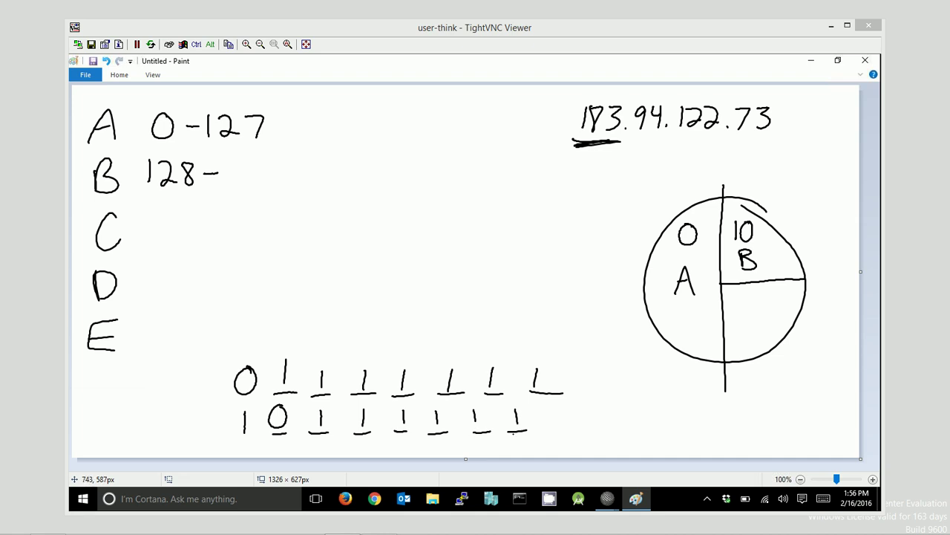
{"action": "mouse_move", "coordinate": [232, 158]}
{"action": "left_mouse_down"}
{"action": "mouse_move", "coordinate": [233, 183]}
{"action": "mouse_move", "coordinate": [252, 165]}
{"action": "mouse_move", "coordinate": [250, 184]}
{"action": "left_mouse_up"}
{"action": "left_click_drag", "start_coordinate": [257, 162], "coordinate": [260, 186]}
Step: Circle the IP address and handwrite "Class B" beside it
{"action": "mouse_move", "coordinate": [619, 165]}
{"action": "left_mouse_down"}
{"action": "mouse_move", "coordinate": [805, 104]}
{"action": "mouse_move", "coordinate": [571, 154]}
{"action": "mouse_move", "coordinate": [678, 155]}
{"action": "left_mouse_up"}
{"action": "mouse_move", "coordinate": [429, 109]}
{"action": "left_mouse_down"}
{"action": "mouse_move", "coordinate": [432, 127]}
{"action": "mouse_move", "coordinate": [461, 126]}
{"action": "left_mouse_up"}
{"action": "mouse_move", "coordinate": [474, 111]}
{"action": "left_mouse_down"}
{"action": "mouse_move", "coordinate": [462, 126]}
{"action": "mouse_move", "coordinate": [507, 128]}
{"action": "left_mouse_up"}
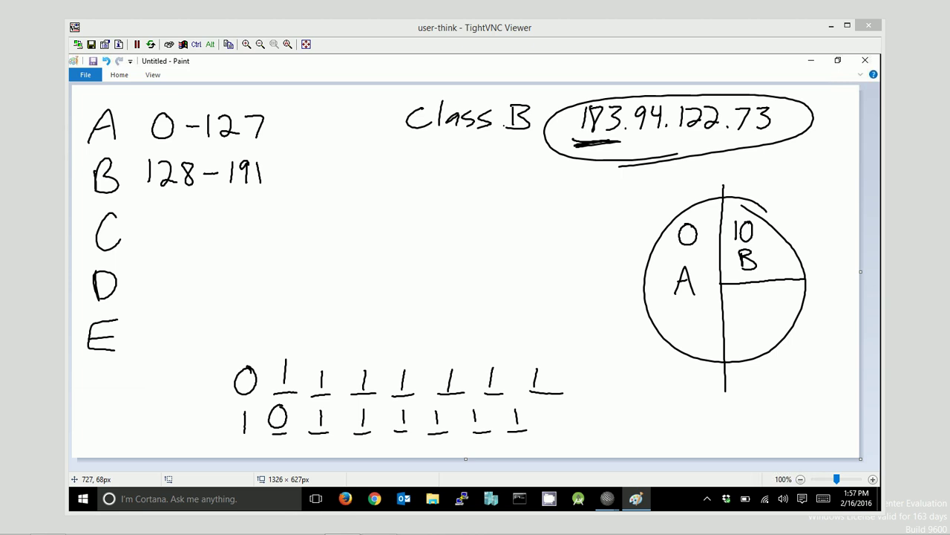
Step: Start class C's range by writing "192-" beside C
{"action": "left_click_drag", "start_coordinate": [141, 213], "coordinate": [142, 240]}
{"action": "mouse_move", "coordinate": [165, 217]}
{"action": "left_mouse_down"}
{"action": "mouse_move", "coordinate": [154, 223]}
{"action": "mouse_move", "coordinate": [162, 237]}
{"action": "left_mouse_up"}
{"action": "mouse_move", "coordinate": [172, 216]}
{"action": "left_mouse_down"}
{"action": "mouse_move", "coordinate": [190, 239]}
{"action": "mouse_move", "coordinate": [213, 224]}
{"action": "left_mouse_up"}
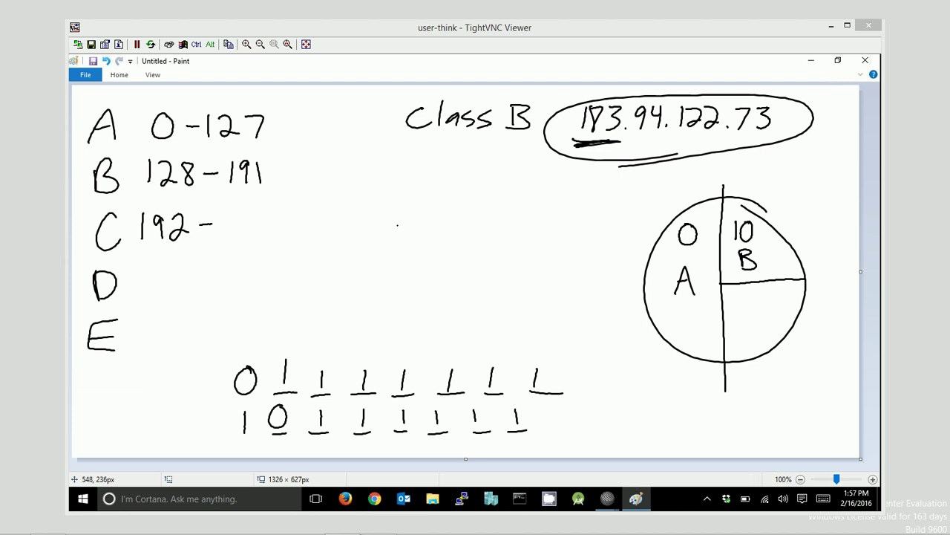
Step: Write the leading bit patterns 110, 1110 and 1111 in line with C, D and E, right of the ranges
{"action": "mouse_move", "coordinate": [392, 205]}
{"action": "left_mouse_down"}
{"action": "mouse_move", "coordinate": [391, 225]}
{"action": "mouse_move", "coordinate": [428, 211]}
{"action": "left_mouse_up"}
{"action": "left_click_drag", "start_coordinate": [396, 267], "coordinate": [391, 290]}
{"action": "mouse_move", "coordinate": [409, 270]}
{"action": "left_mouse_down"}
{"action": "mouse_move", "coordinate": [407, 290]}
{"action": "mouse_move", "coordinate": [439, 289]}
{"action": "mouse_move", "coordinate": [447, 270]}
{"action": "left_mouse_up"}
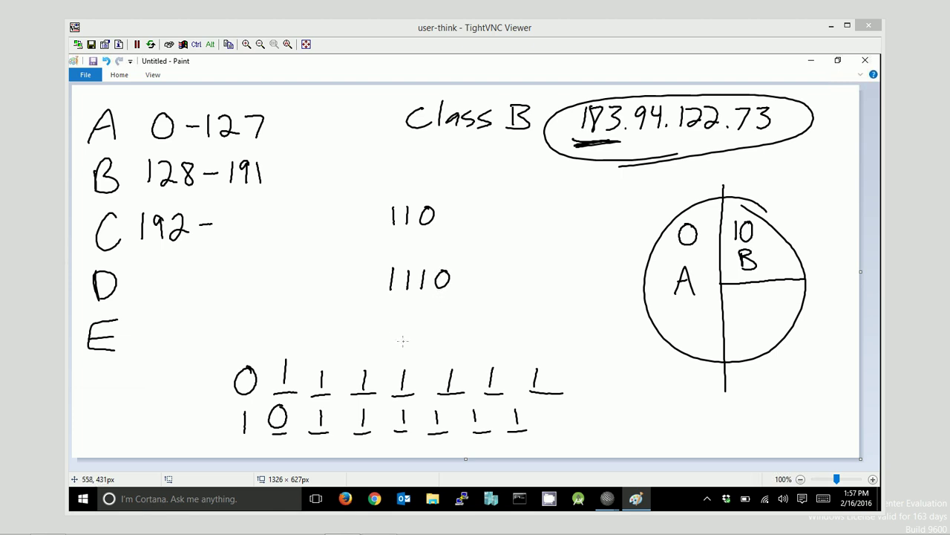
{"action": "left_click_drag", "start_coordinate": [390, 311], "coordinate": [388, 338]}
{"action": "mouse_move", "coordinate": [410, 310]}
{"action": "left_mouse_down"}
{"action": "mouse_move", "coordinate": [408, 337]}
{"action": "mouse_move", "coordinate": [424, 338]}
{"action": "left_mouse_up"}
{"action": "left_click_drag", "start_coordinate": [443, 310], "coordinate": [443, 336]}
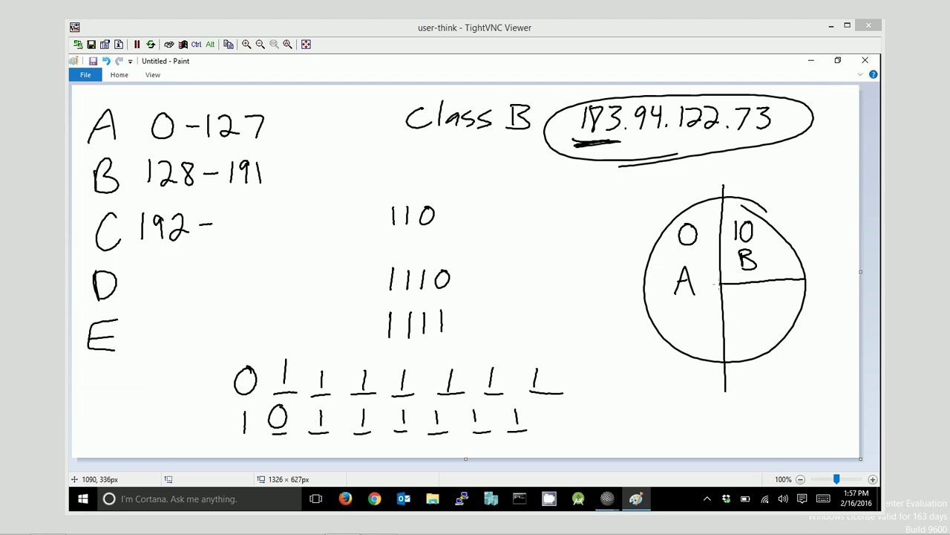
Step: Divide the circle's lower-right quarter with a diagonal line and label the upper slice 110 C
{"action": "left_click_drag", "start_coordinate": [720, 284], "coordinate": [778, 341]}
{"action": "left_click_drag", "start_coordinate": [753, 287], "coordinate": [760, 299]}
{"action": "left_click_drag", "start_coordinate": [774, 287], "coordinate": [781, 324]}
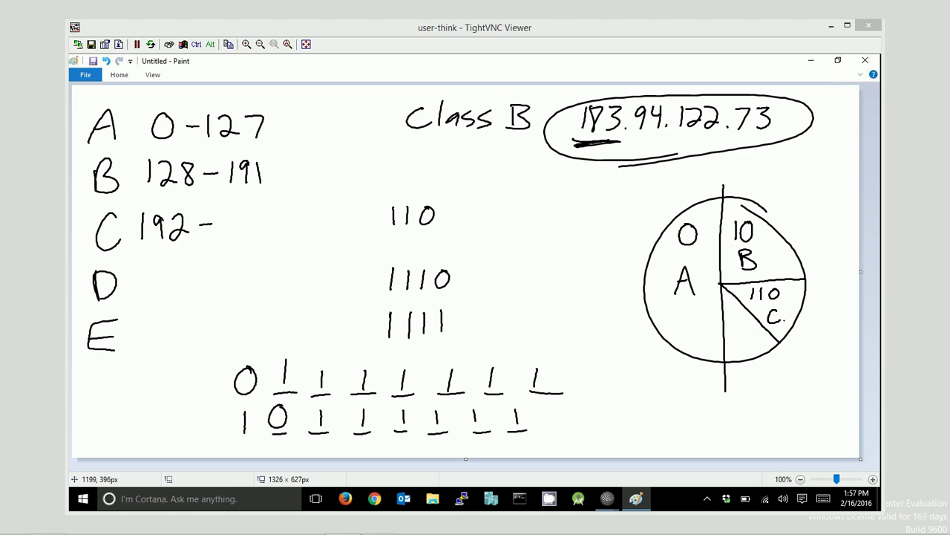
Step: Split the circle's remaining slice with another line and label the two parts 1110 D and 1111 E
{"action": "left_click_drag", "start_coordinate": [741, 320], "coordinate": [742, 333]}
{"action": "mouse_move", "coordinate": [746, 321]}
{"action": "left_mouse_down"}
{"action": "mouse_move", "coordinate": [746, 333]}
{"action": "mouse_move", "coordinate": [757, 326]}
{"action": "left_mouse_up"}
{"action": "left_click_drag", "start_coordinate": [718, 284], "coordinate": [776, 403]}
{"action": "mouse_move", "coordinate": [753, 338]}
{"action": "left_mouse_down"}
{"action": "mouse_move", "coordinate": [754, 352]}
{"action": "mouse_move", "coordinate": [727, 352]}
{"action": "left_mouse_up"}
{"action": "mouse_move", "coordinate": [731, 340]}
{"action": "left_mouse_down"}
{"action": "mouse_move", "coordinate": [739, 354]}
{"action": "mouse_move", "coordinate": [729, 376]}
{"action": "mouse_move", "coordinate": [739, 384]}
{"action": "left_mouse_up"}
{"action": "left_click_drag", "start_coordinate": [729, 375], "coordinate": [738, 375]}
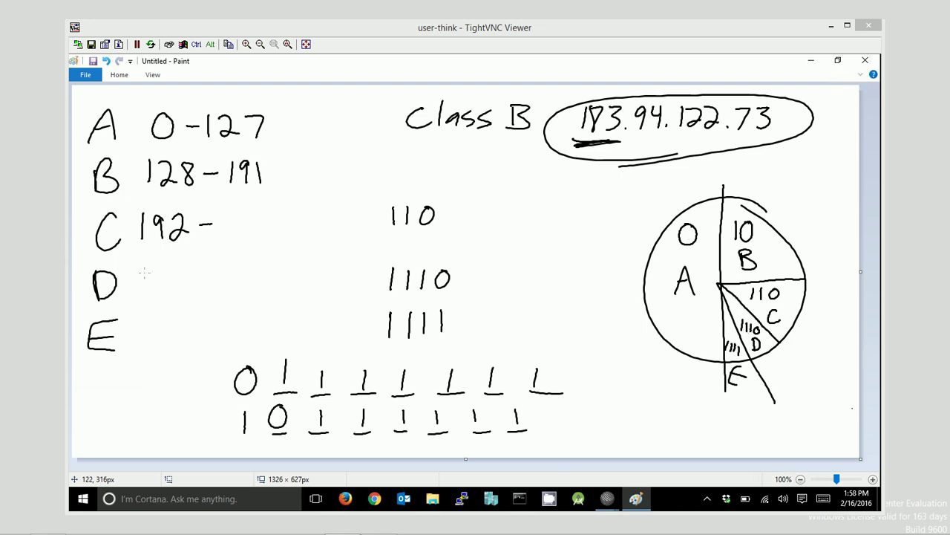
Step: Write the starting values 224 beside D and 240 beside E
{"action": "mouse_move", "coordinate": [139, 276]}
{"action": "left_mouse_down"}
{"action": "mouse_move", "coordinate": [149, 272]}
{"action": "mouse_move", "coordinate": [155, 292]}
{"action": "mouse_move", "coordinate": [168, 273]}
{"action": "mouse_move", "coordinate": [180, 290]}
{"action": "mouse_move", "coordinate": [199, 294]}
{"action": "left_mouse_up"}
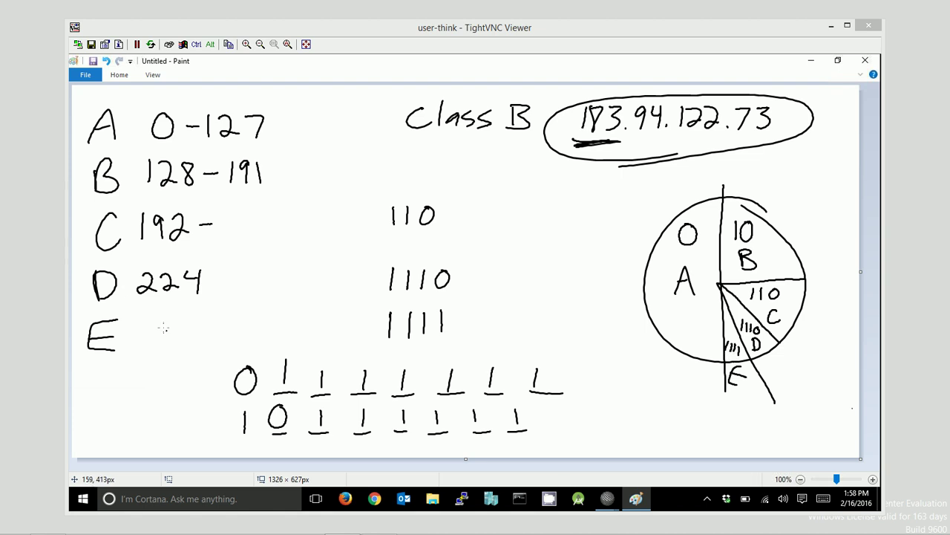
{"action": "left_click_drag", "start_coordinate": [143, 323], "coordinate": [161, 343]}
{"action": "left_click_drag", "start_coordinate": [168, 320], "coordinate": [183, 331]}
{"action": "mouse_move", "coordinate": [179, 320]}
{"action": "left_mouse_down"}
{"action": "mouse_move", "coordinate": [178, 345]}
{"action": "mouse_move", "coordinate": [198, 321]}
{"action": "left_mouse_up"}
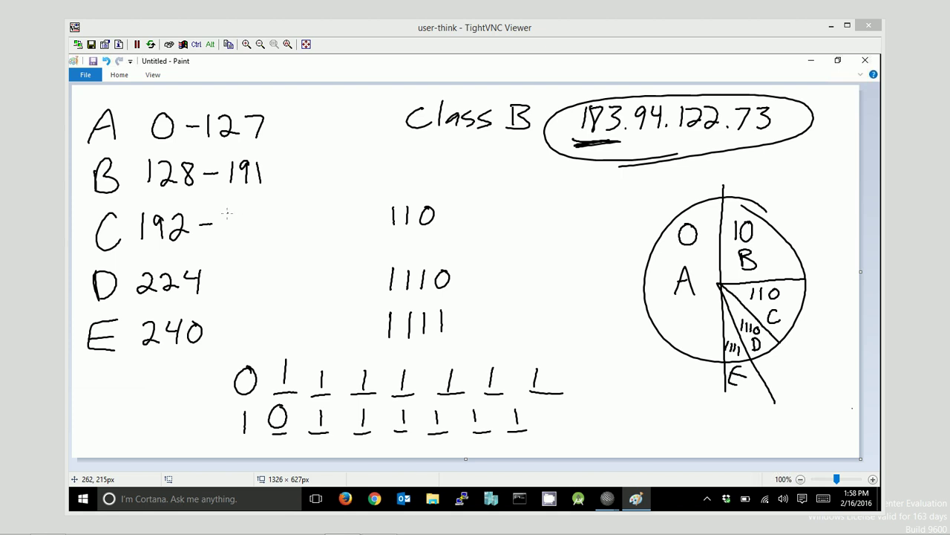
Step: Complete the ranges with end values 223 for class C, 239 for class D and 255 for class E
{"action": "mouse_move", "coordinate": [222, 213]}
{"action": "left_mouse_down"}
{"action": "mouse_move", "coordinate": [225, 236]}
{"action": "mouse_move", "coordinate": [262, 236]}
{"action": "left_mouse_up"}
{"action": "mouse_move", "coordinate": [272, 210]}
{"action": "left_mouse_down"}
{"action": "mouse_move", "coordinate": [283, 214]}
{"action": "mouse_move", "coordinate": [277, 236]}
{"action": "left_mouse_up"}
{"action": "mouse_move", "coordinate": [214, 283]}
{"action": "left_mouse_down"}
{"action": "mouse_move", "coordinate": [241, 271]}
{"action": "mouse_move", "coordinate": [252, 293]}
{"action": "left_mouse_up"}
{"action": "mouse_move", "coordinate": [259, 272]}
{"action": "left_mouse_down"}
{"action": "mouse_move", "coordinate": [269, 274]}
{"action": "mouse_move", "coordinate": [261, 293]}
{"action": "mouse_move", "coordinate": [289, 288]}
{"action": "left_mouse_up"}
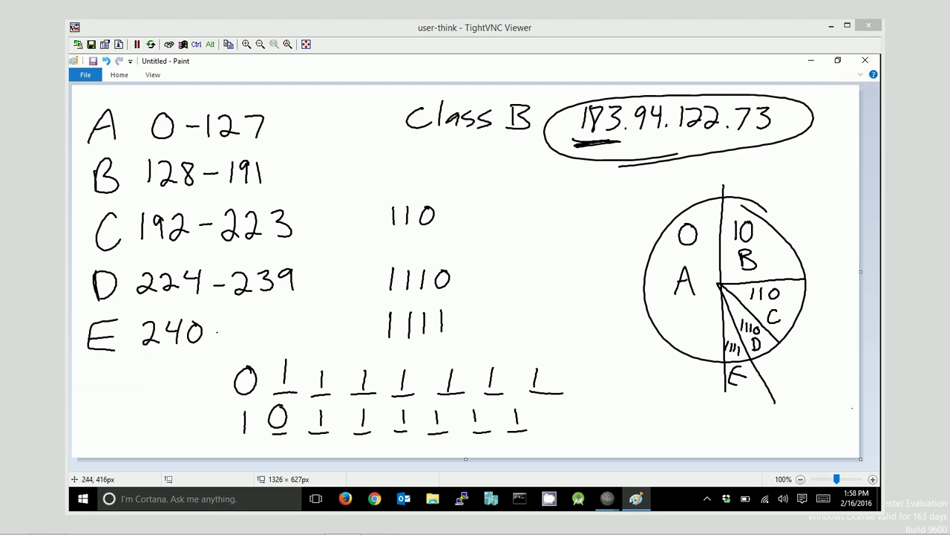
{"action": "left_click_drag", "start_coordinate": [216, 332], "coordinate": [229, 332]}
{"action": "mouse_move", "coordinate": [239, 321]}
{"action": "left_mouse_down"}
{"action": "mouse_move", "coordinate": [247, 318]}
{"action": "mouse_move", "coordinate": [261, 344]}
{"action": "left_mouse_up"}
{"action": "mouse_move", "coordinate": [288, 315]}
{"action": "left_mouse_down"}
{"action": "mouse_move", "coordinate": [298, 315]}
{"action": "mouse_move", "coordinate": [285, 339]}
{"action": "left_mouse_up"}
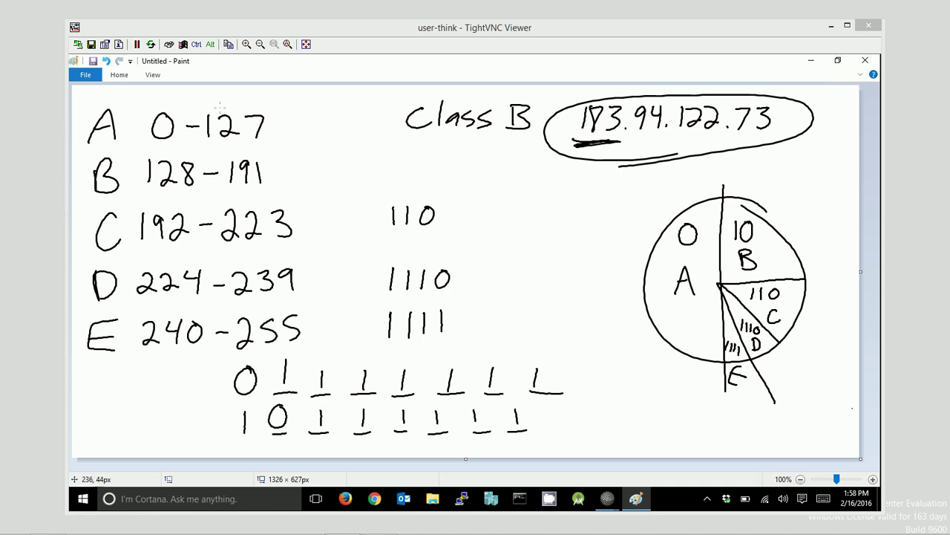
Step: Draw a rounded outline around the class A, B and C rows and their ranges
{"action": "mouse_move", "coordinate": [300, 116]}
{"action": "left_mouse_down"}
{"action": "mouse_move", "coordinate": [101, 102]}
{"action": "mouse_move", "coordinate": [82, 194]}
{"action": "mouse_move", "coordinate": [134, 261]}
{"action": "mouse_move", "coordinate": [297, 258]}
{"action": "mouse_move", "coordinate": [327, 149]}
{"action": "mouse_move", "coordinate": [298, 114]}
{"action": "left_mouse_up"}
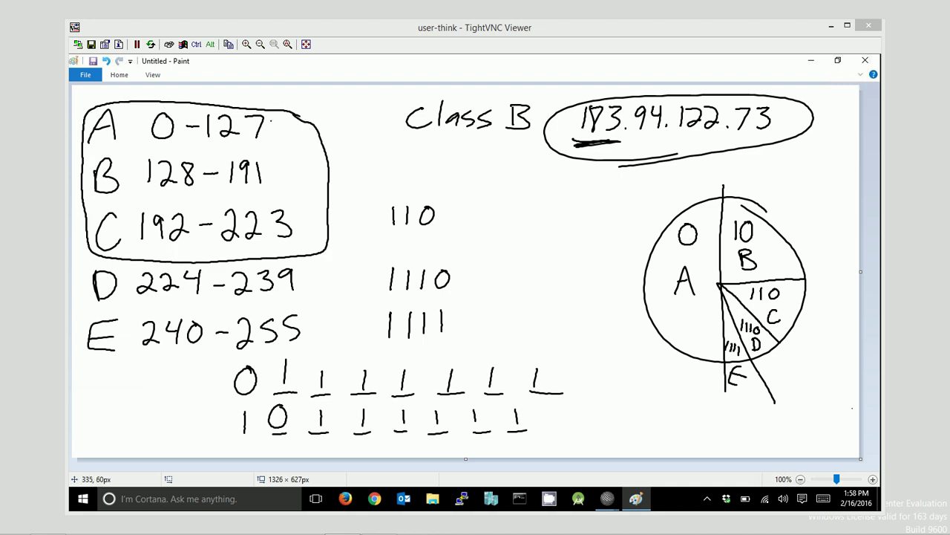